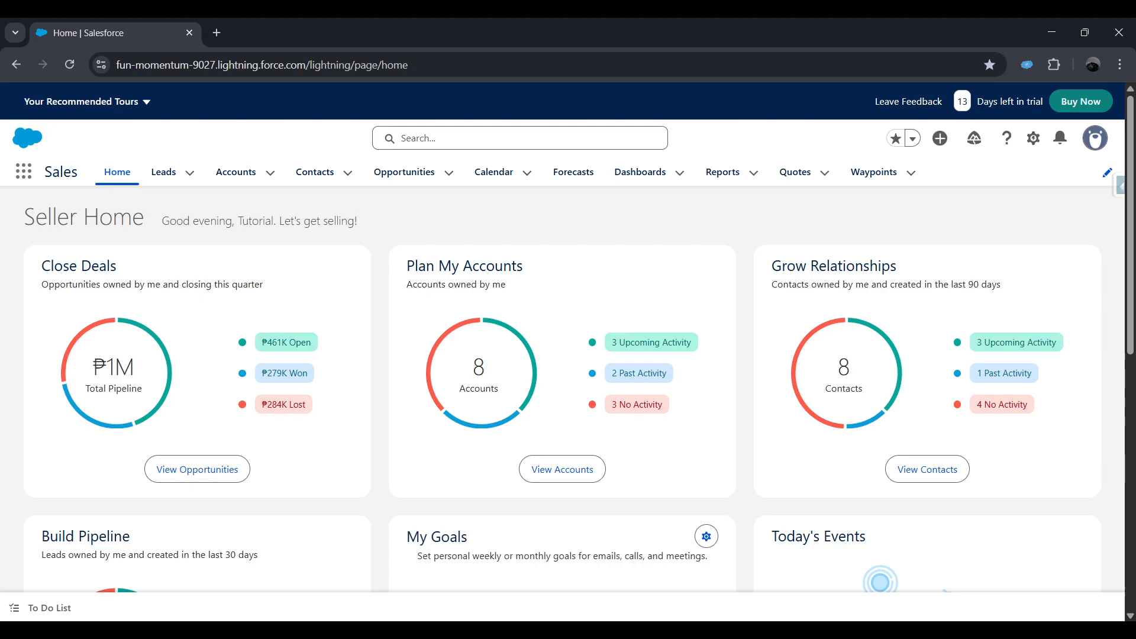
# Open Salesforce Setup and find the Flows page under Process Automation.
pyautogui.click(1032, 148)
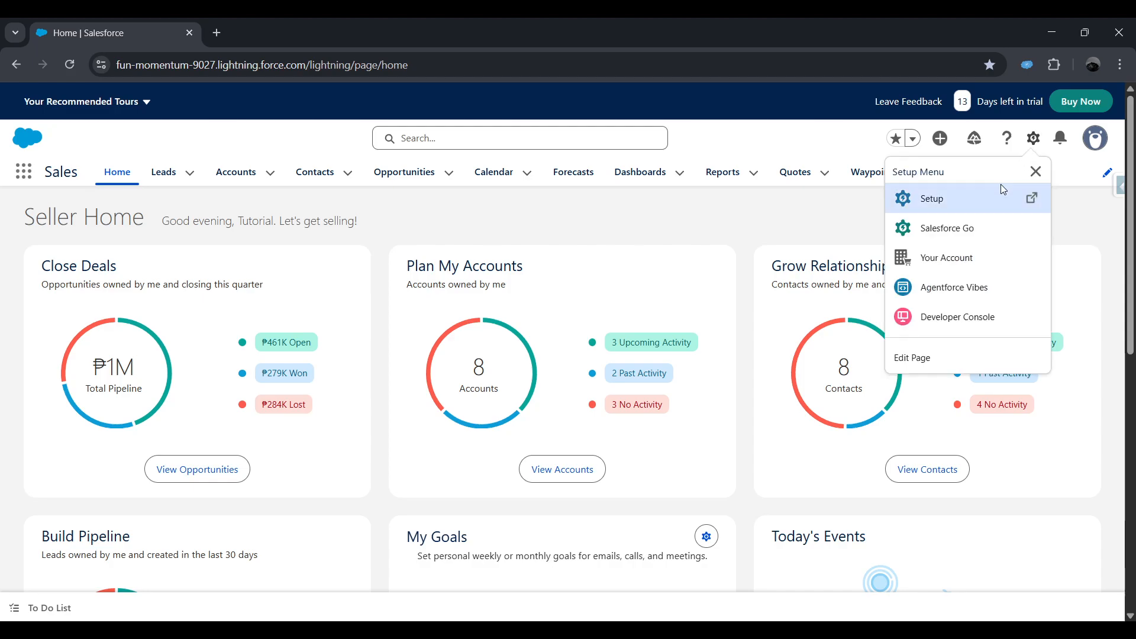
pyautogui.click(991, 197)
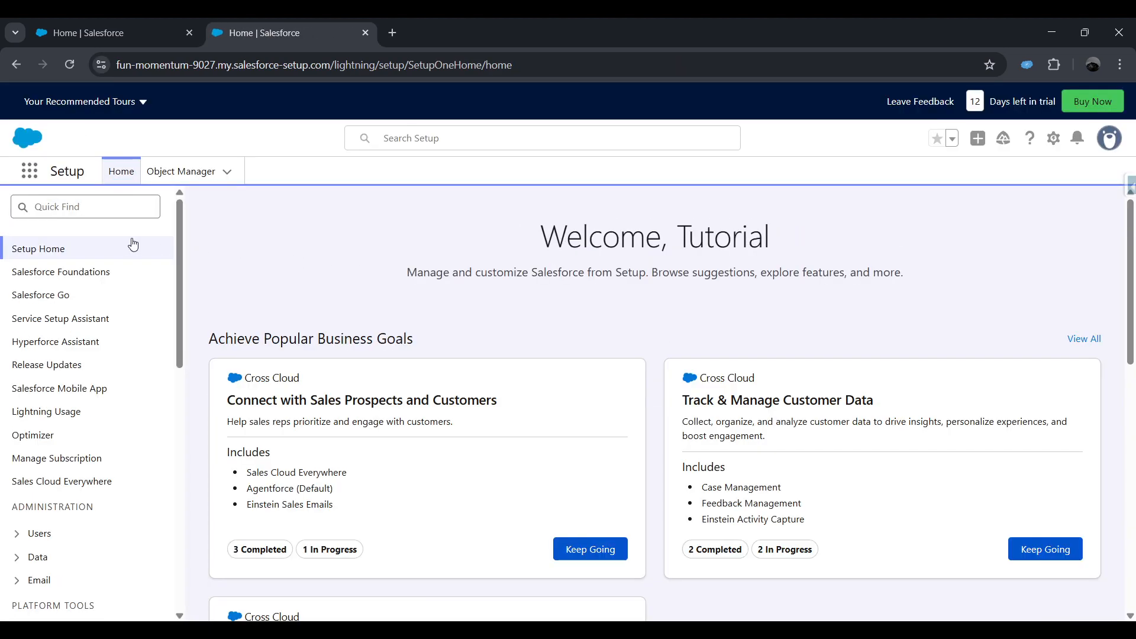
pyautogui.click(141, 210)
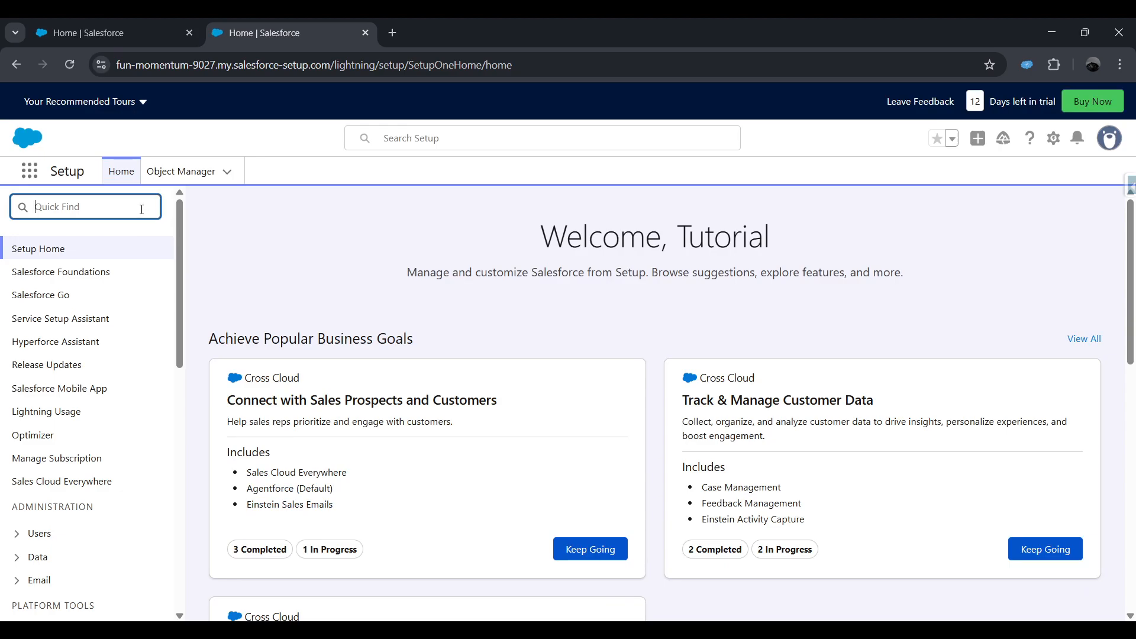
pyautogui.write('Flows')
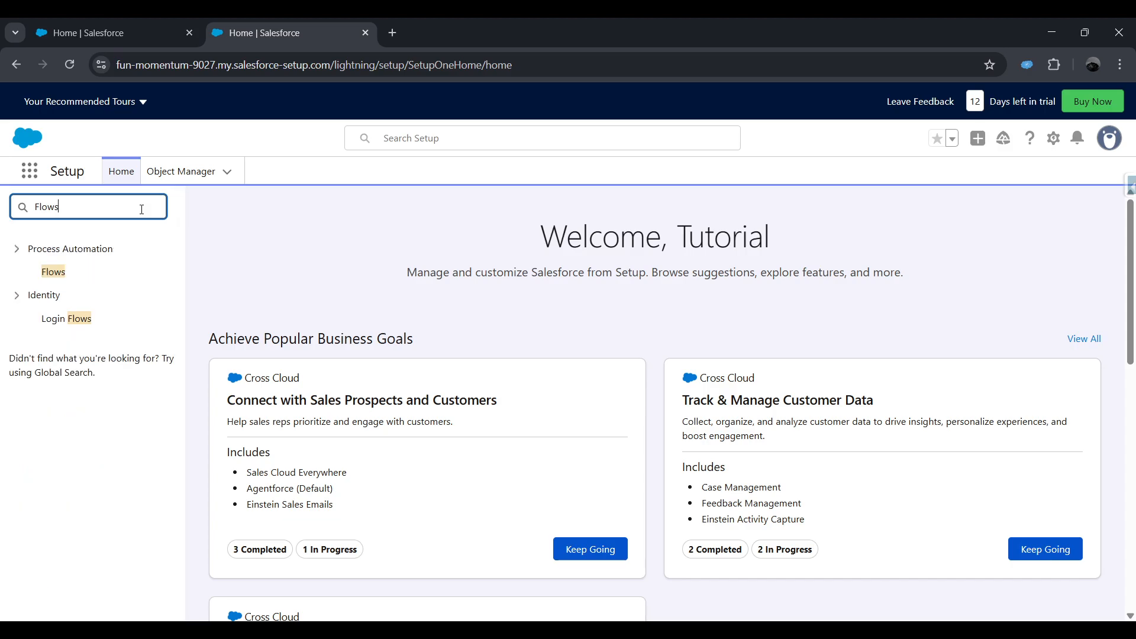
pyautogui.click(54, 272)
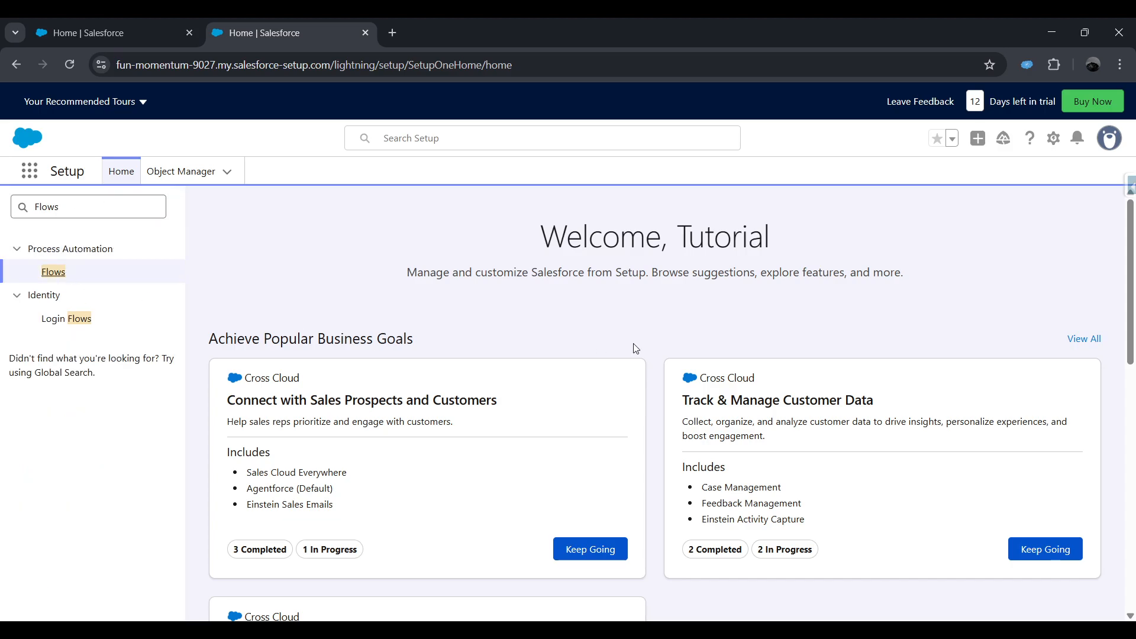
# Create a record-triggered flow on the Opportunity object that triggers when a record is created or updated.
pyautogui.click(1064, 228)
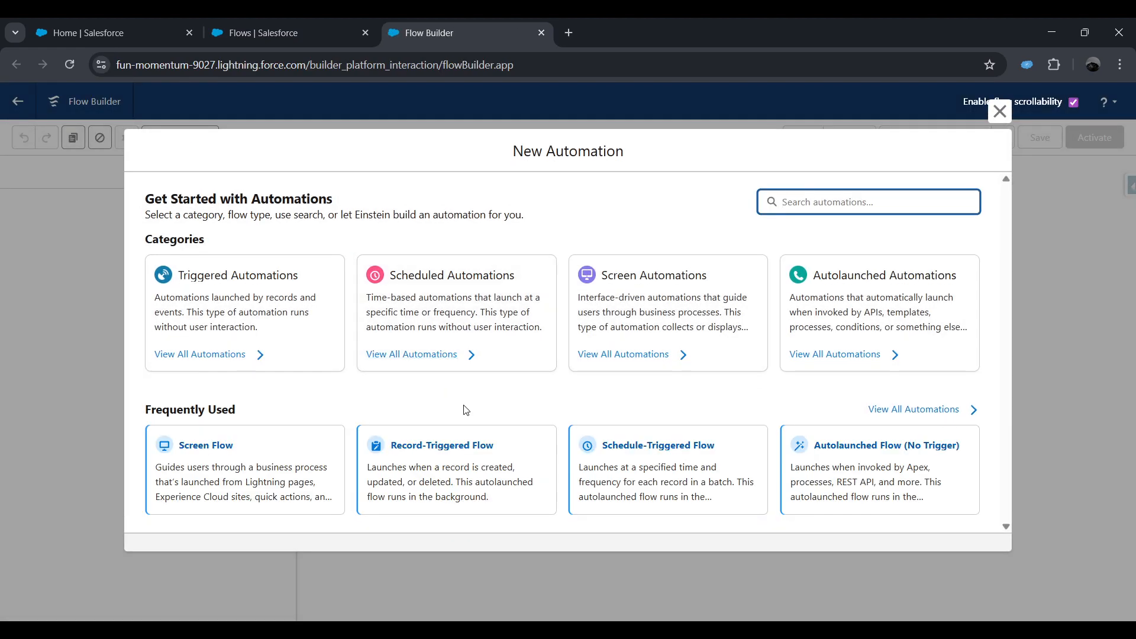
pyautogui.click(462, 451)
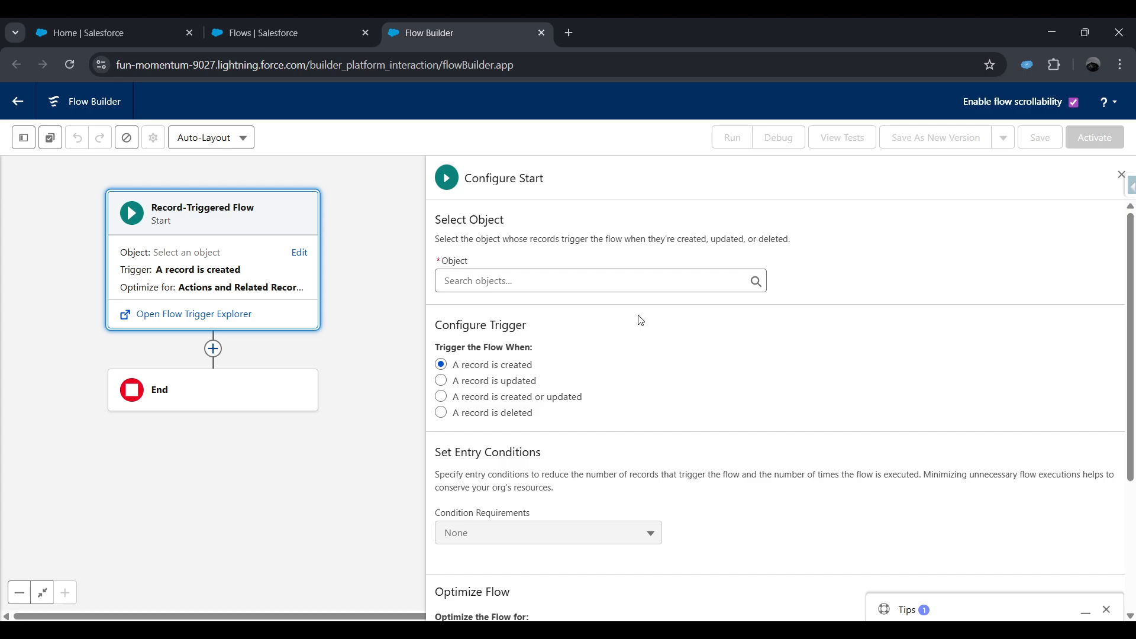
pyautogui.click(644, 284)
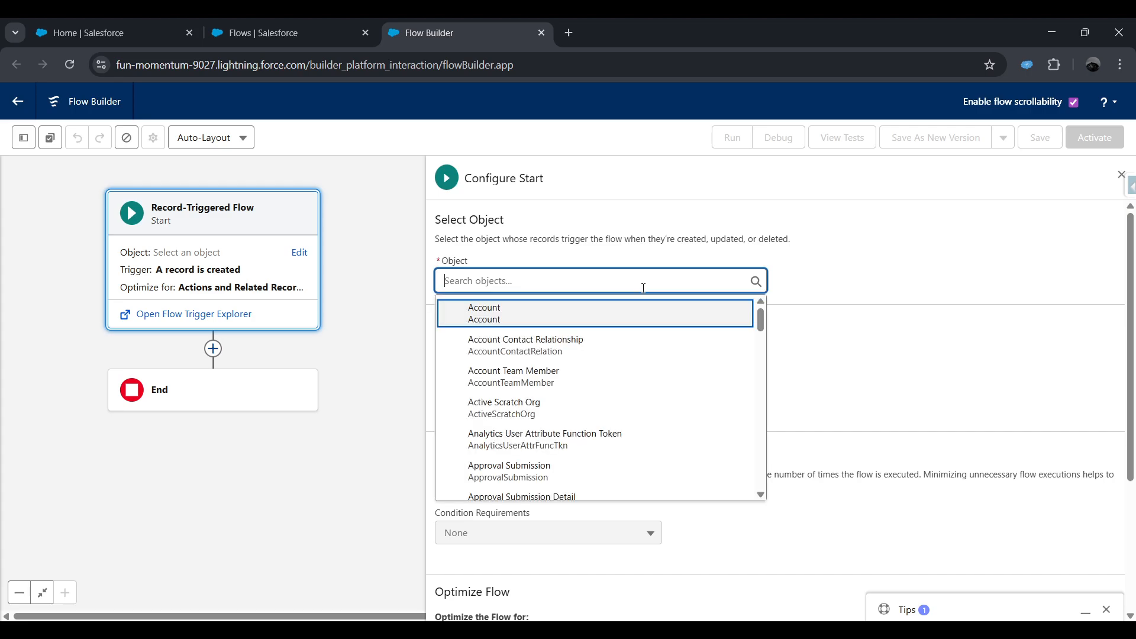
pyautogui.write('oppo')
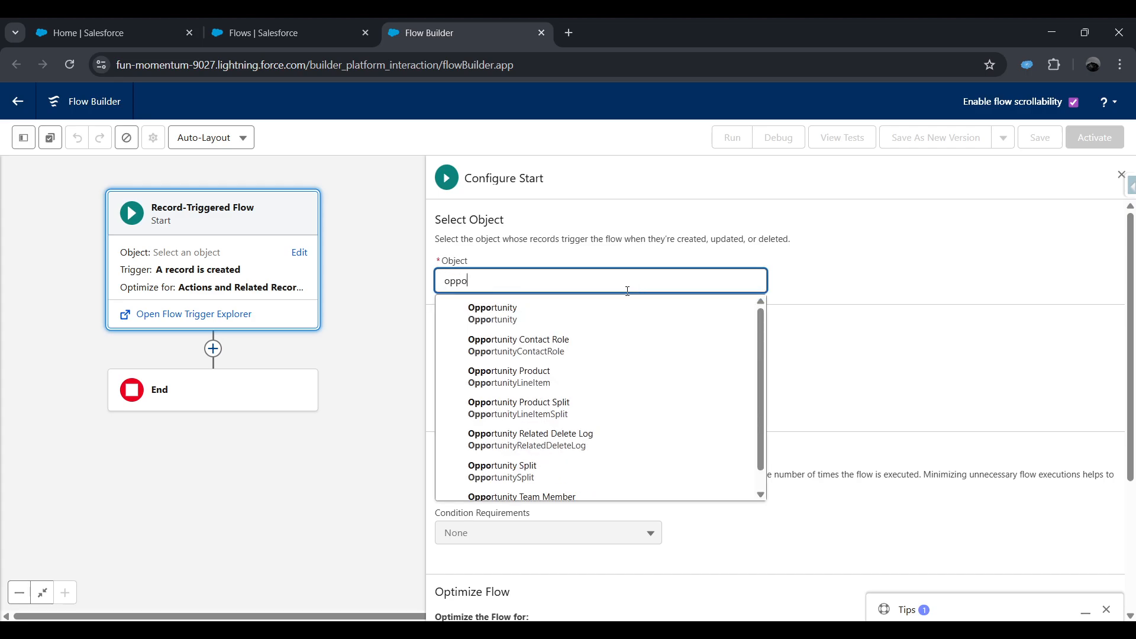
pyautogui.click(598, 313)
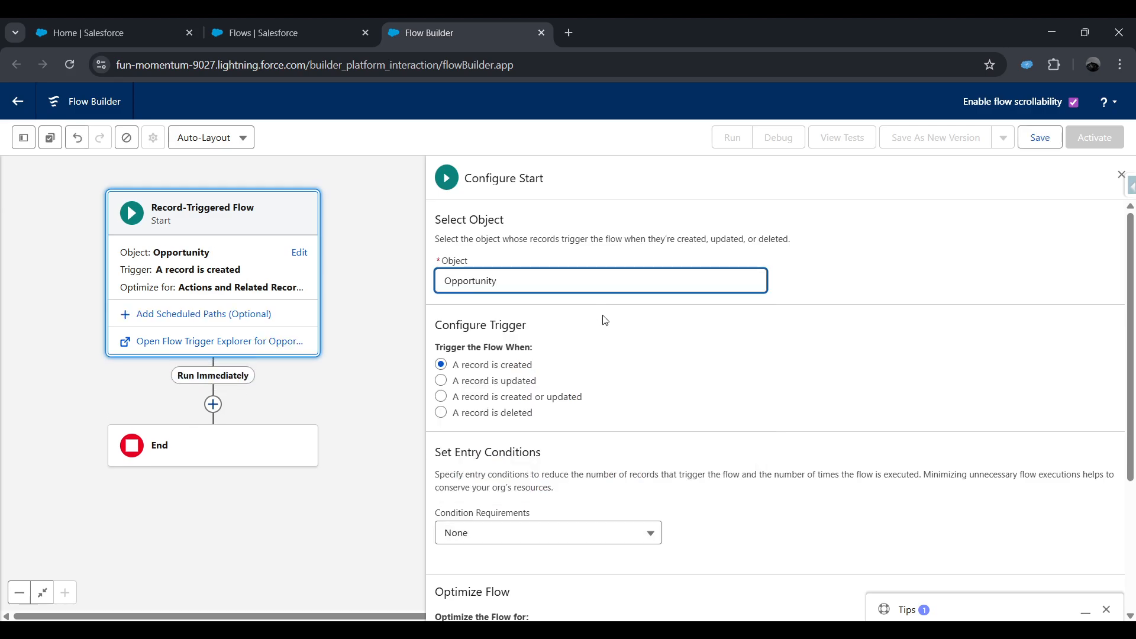
pyautogui.click(1106, 610)
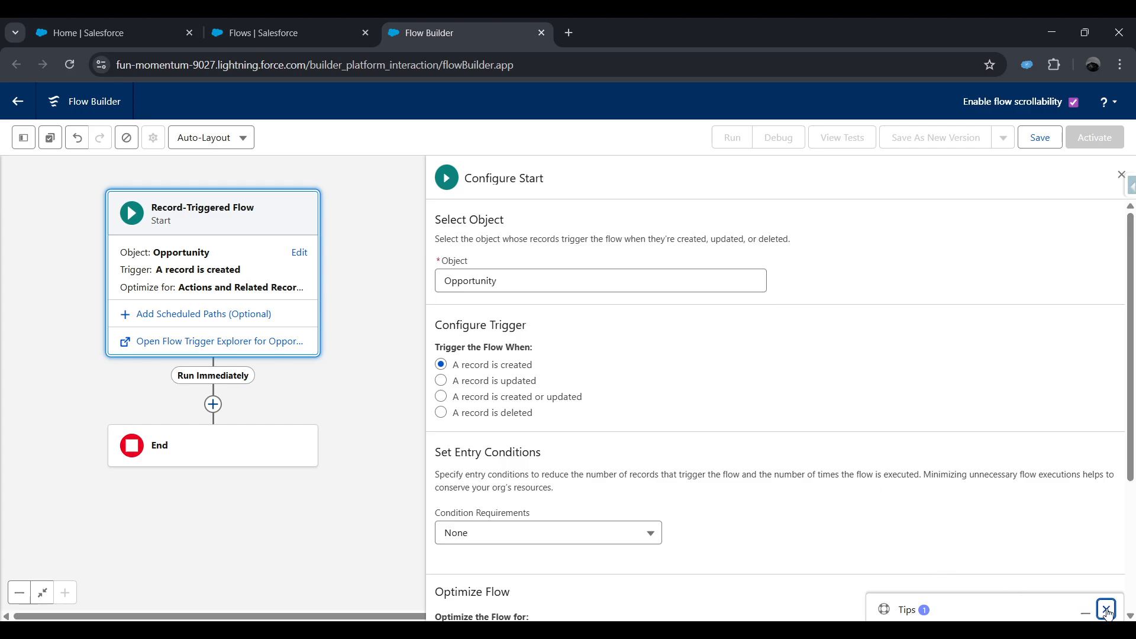
pyautogui.click(563, 400)
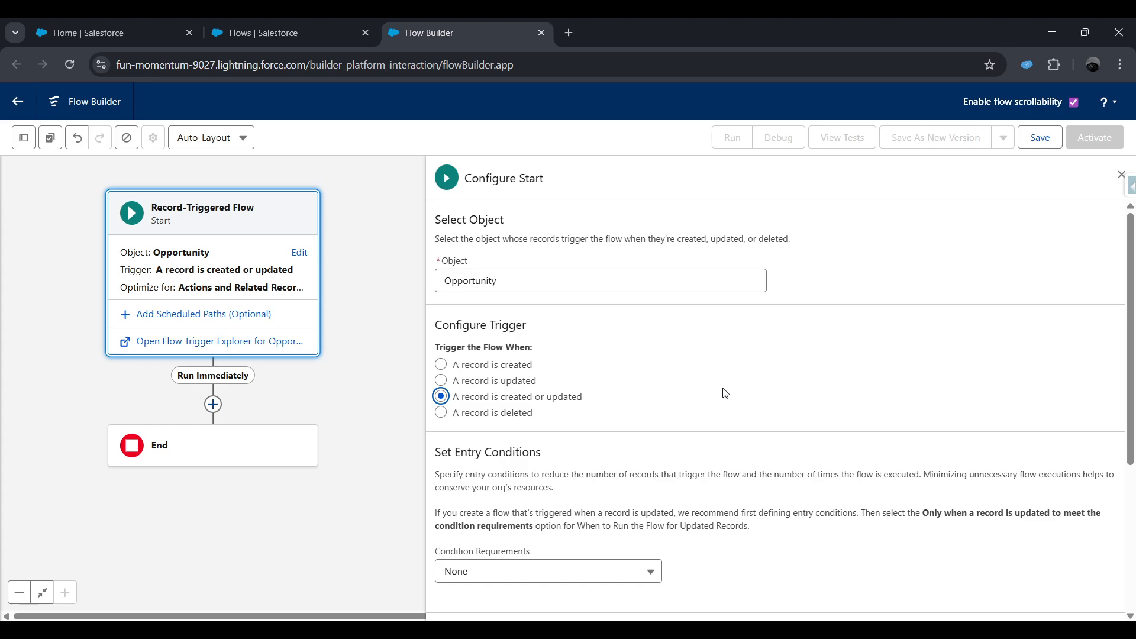
# Set the entry conditions to All Conditions Are Met (AND), requiring Amount Greater Than 20000, and close the start configuration.
pyautogui.scroll(-4, 725, 394)
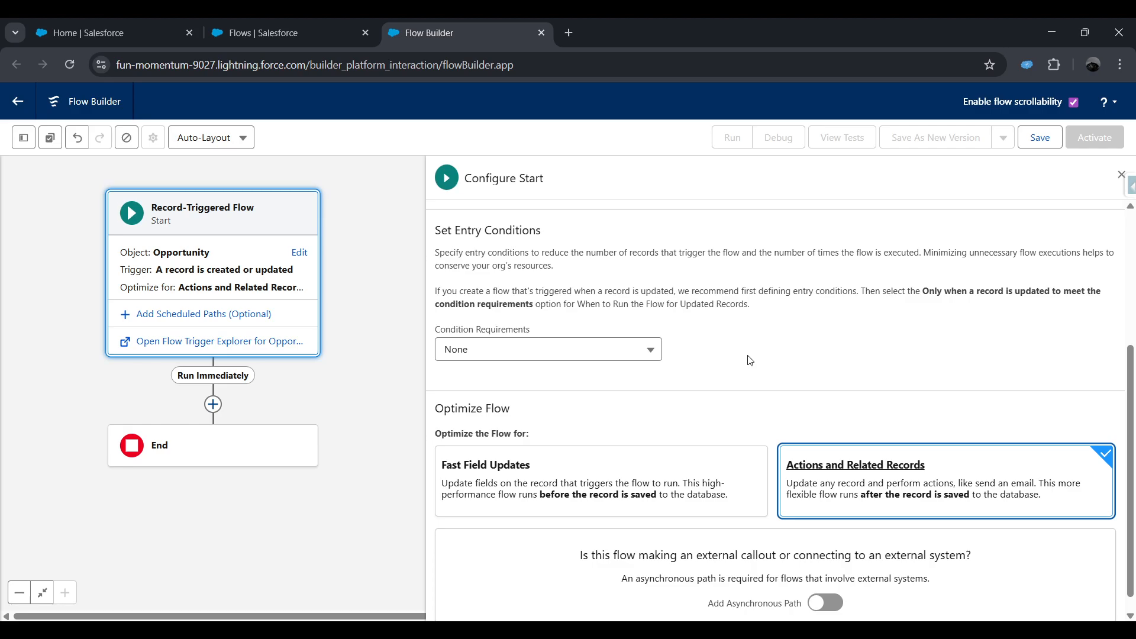
pyautogui.click(650, 359)
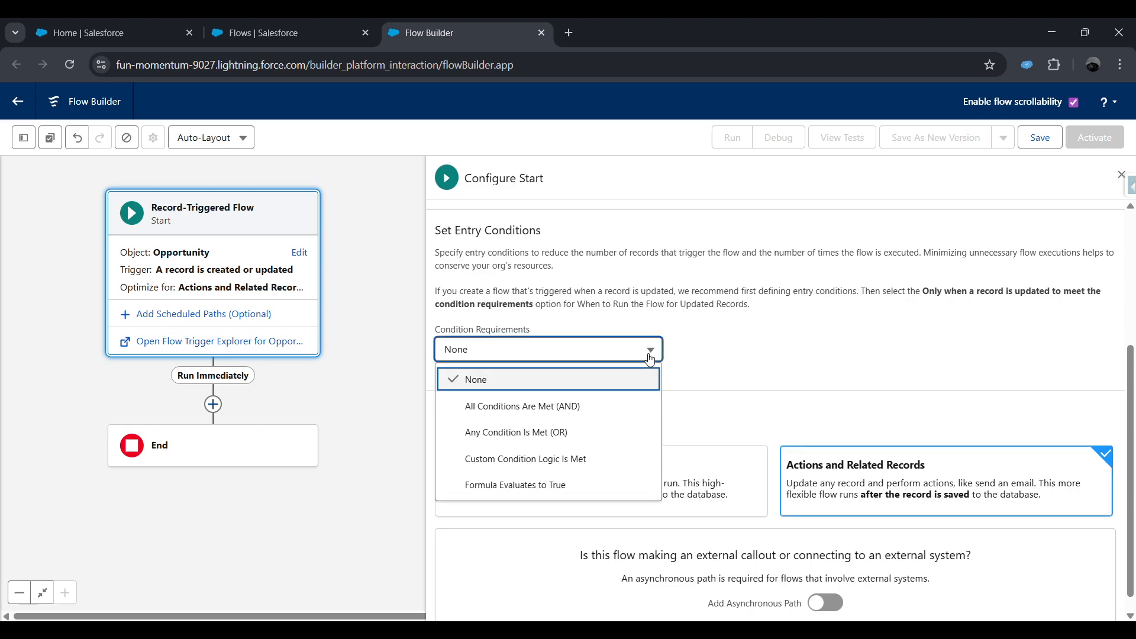
pyautogui.click(535, 416)
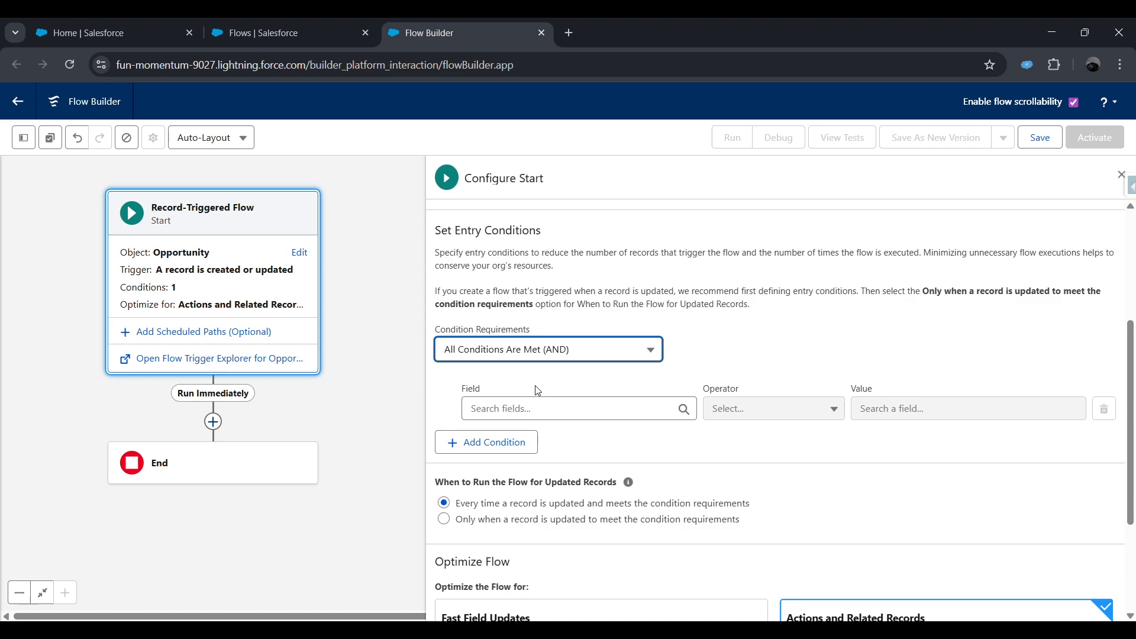
pyautogui.click(529, 404)
pyautogui.write('amount')
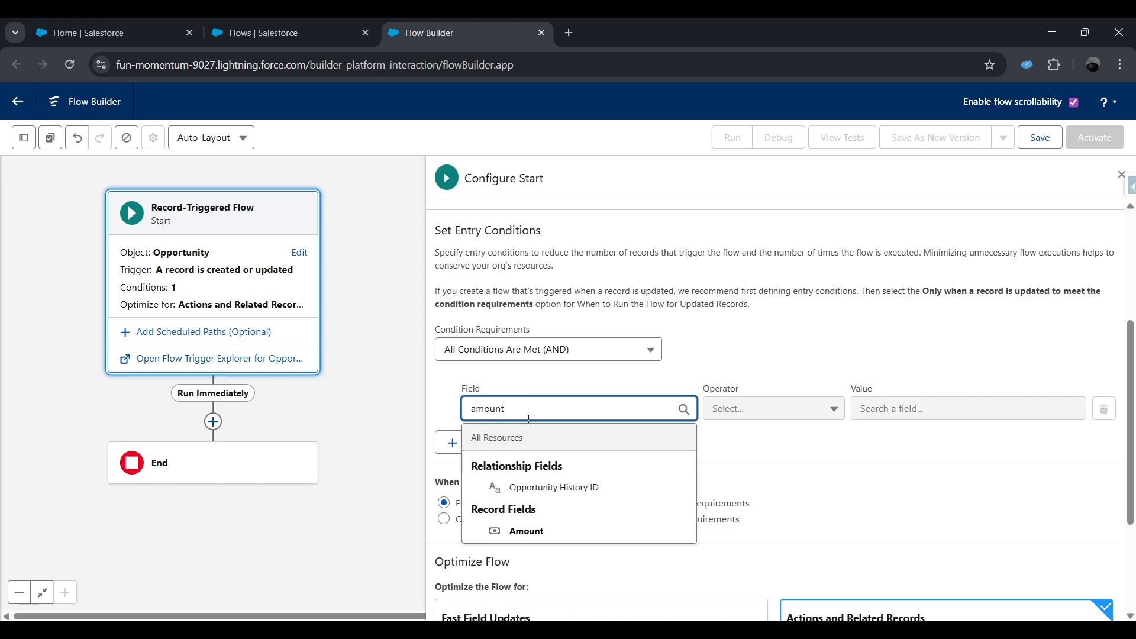
pyautogui.click(531, 533)
pyautogui.click(819, 411)
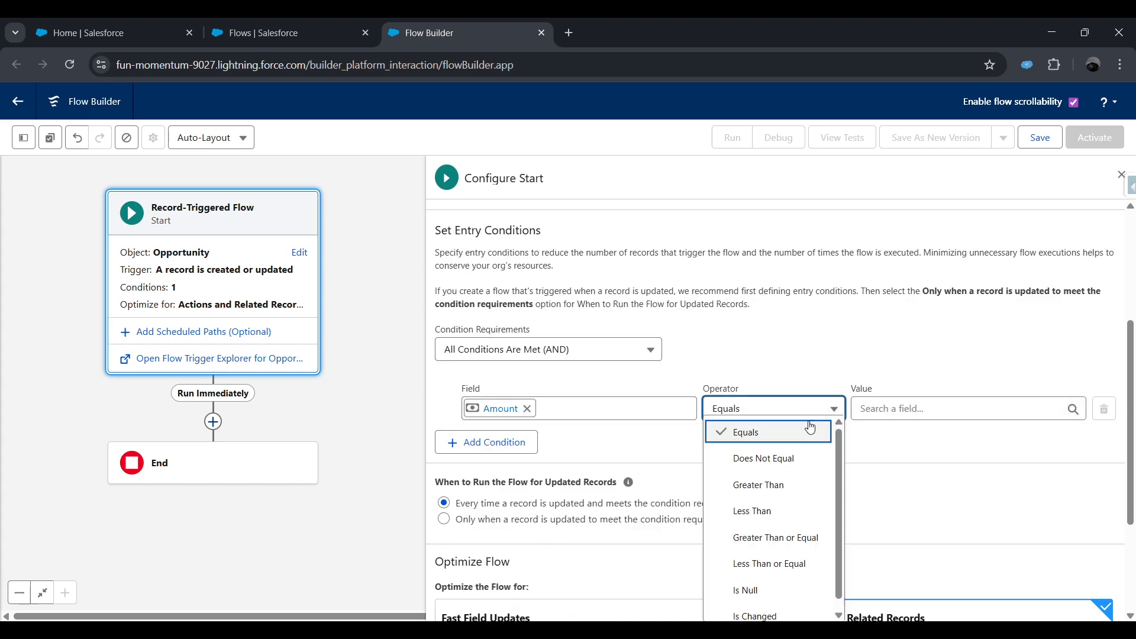
pyautogui.click(795, 485)
pyautogui.click(897, 409)
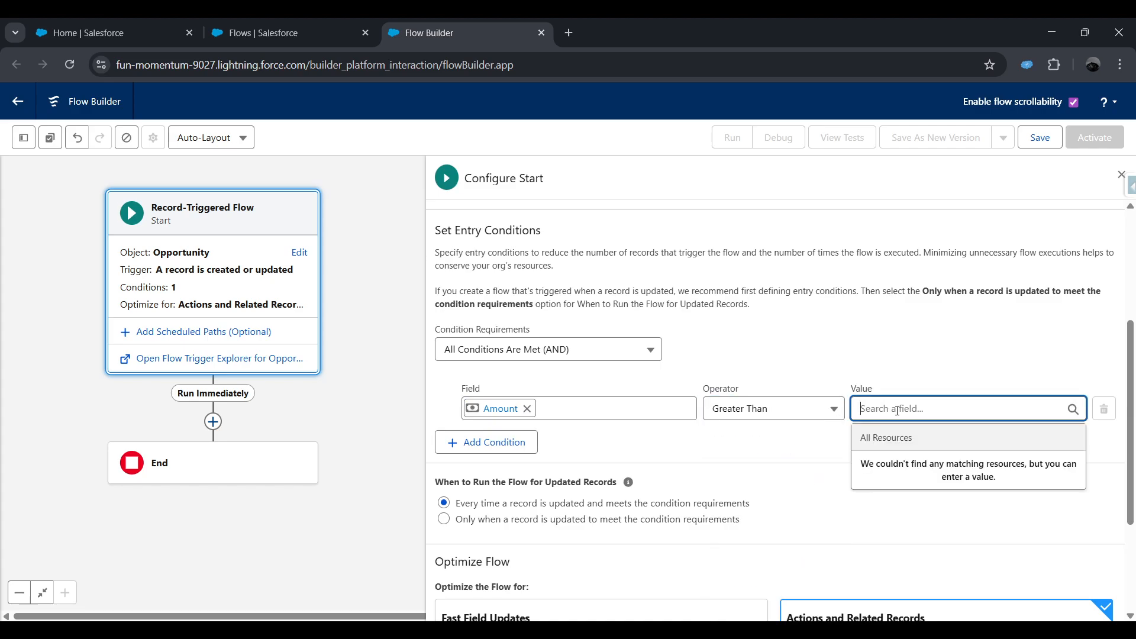
pyautogui.write('20000')
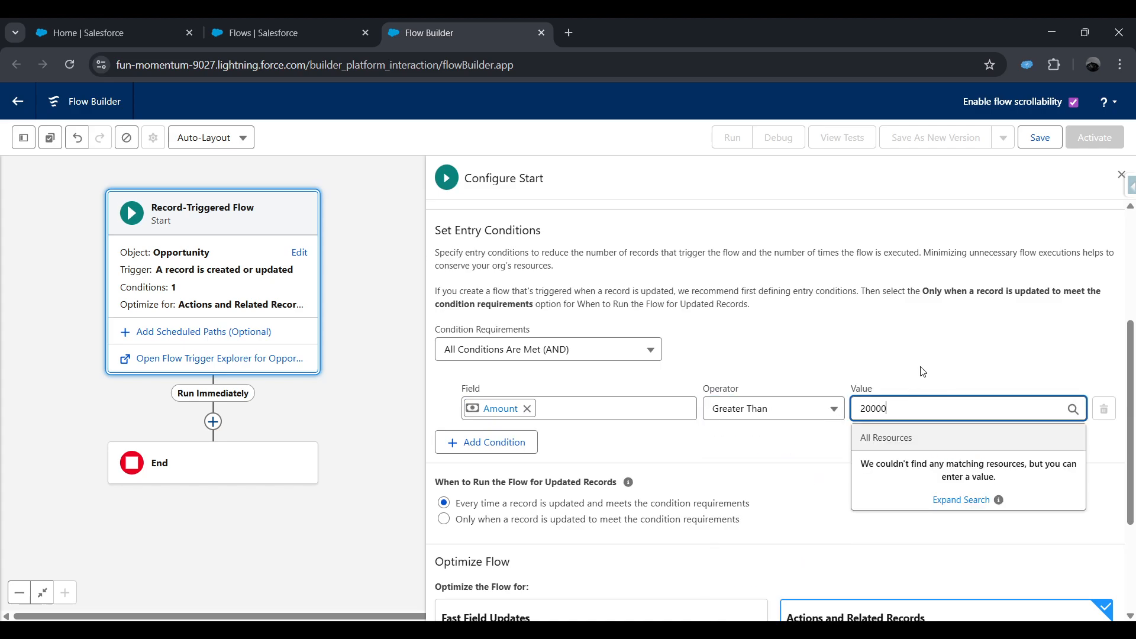
pyautogui.click(923, 370)
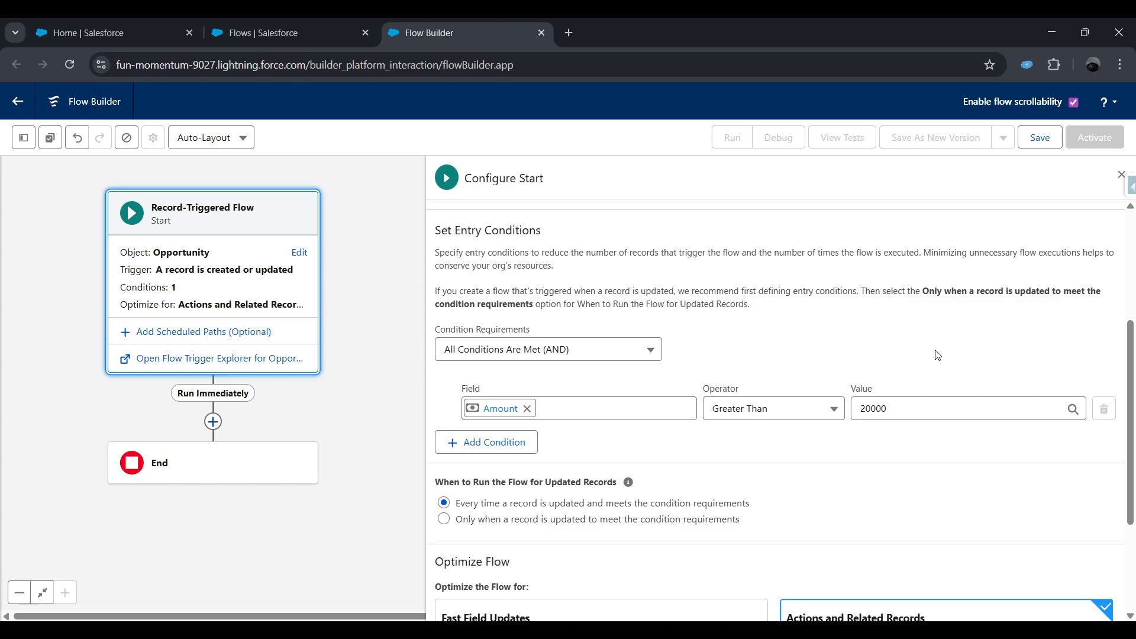
pyautogui.click(1120, 178)
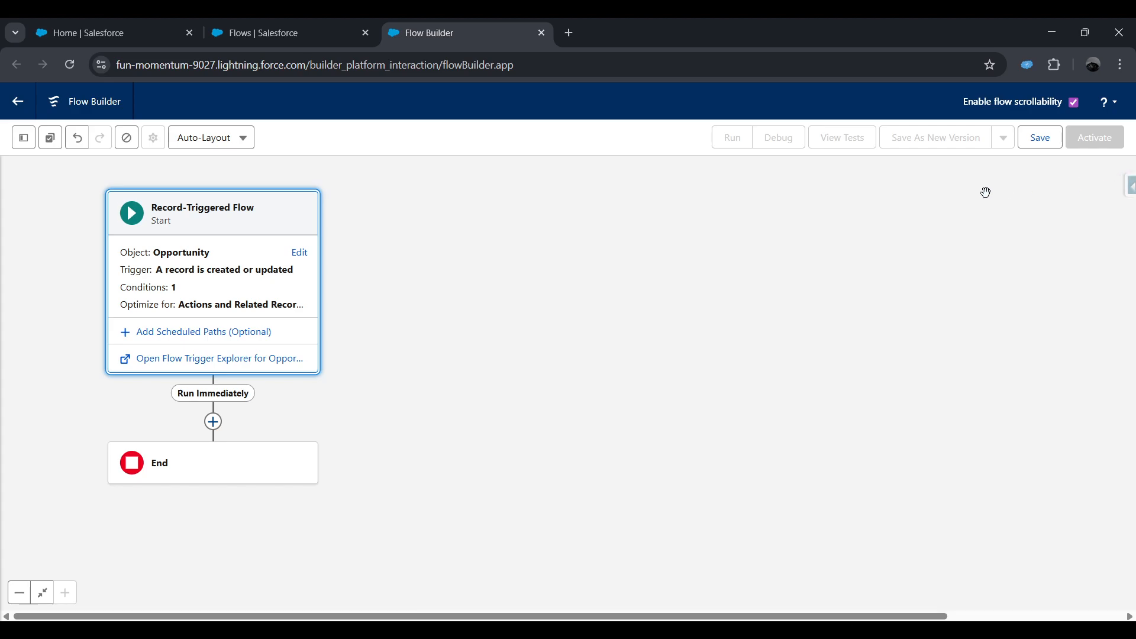
# Add an Action element between the start and end of the flow, using the Submit for Approval action.
pyautogui.moveTo(352, 388); pyautogui.dragTo(657, 481)
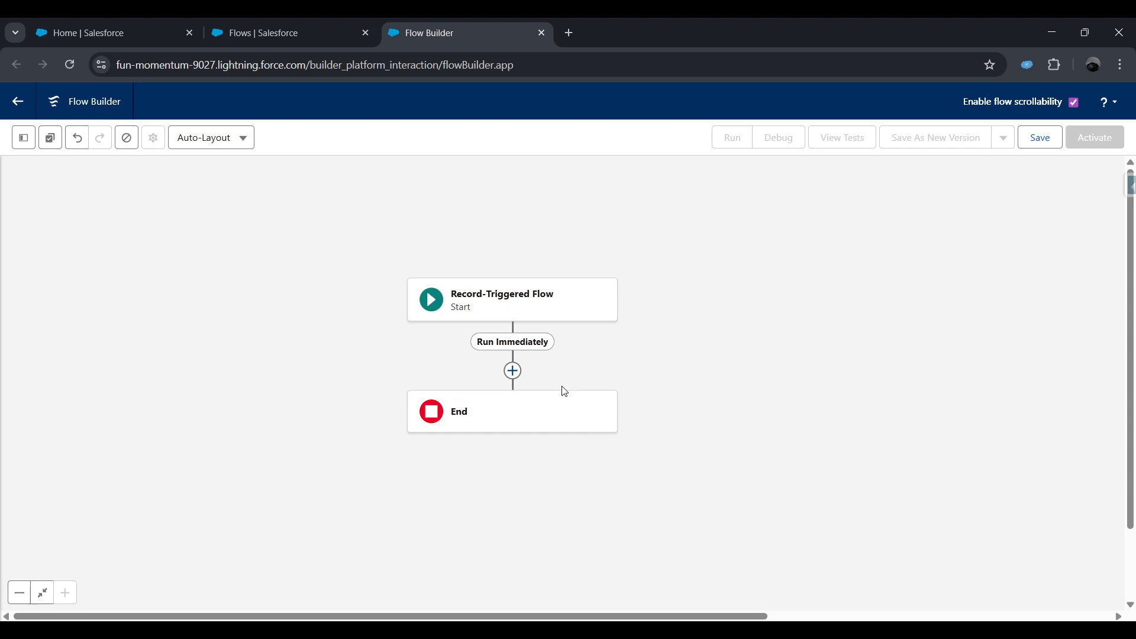
pyautogui.click(513, 371)
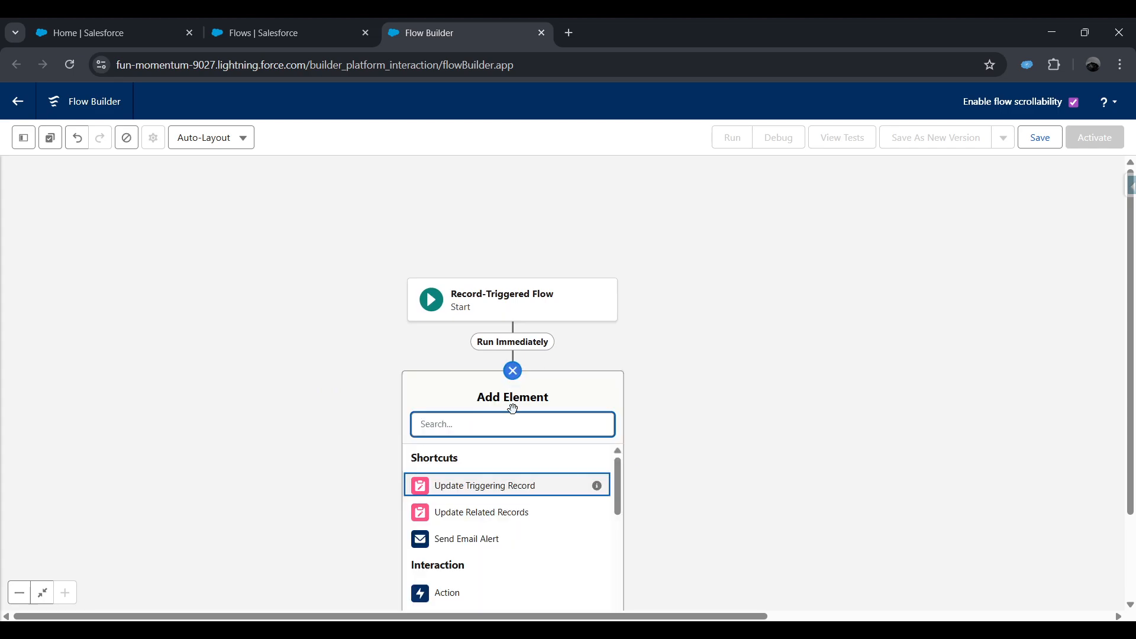
pyautogui.write('action')
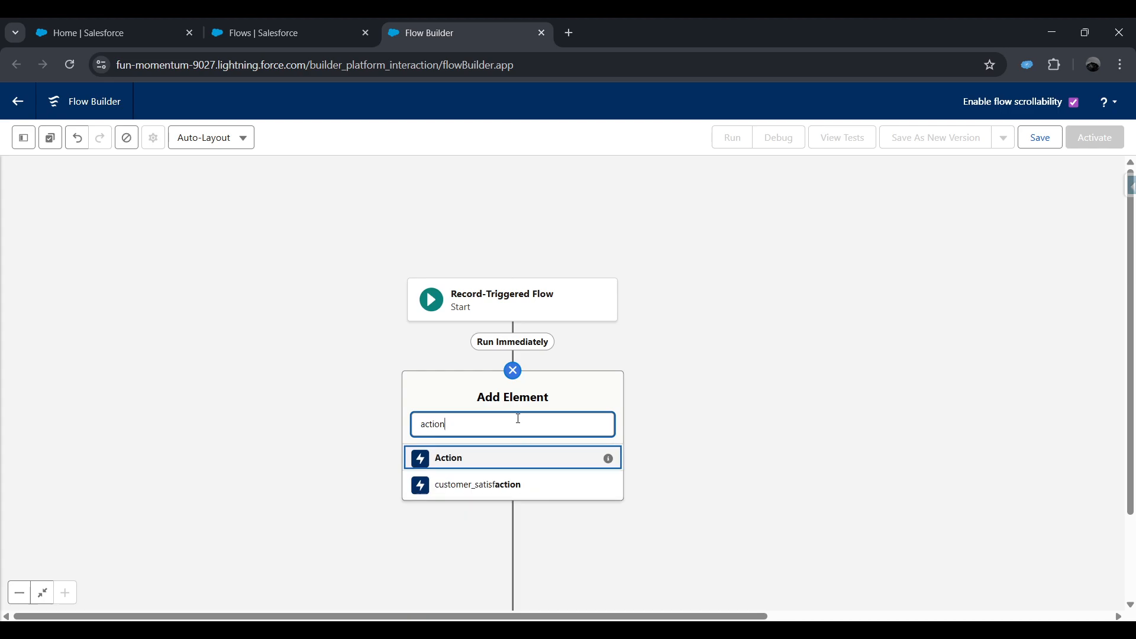
pyautogui.click(471, 465)
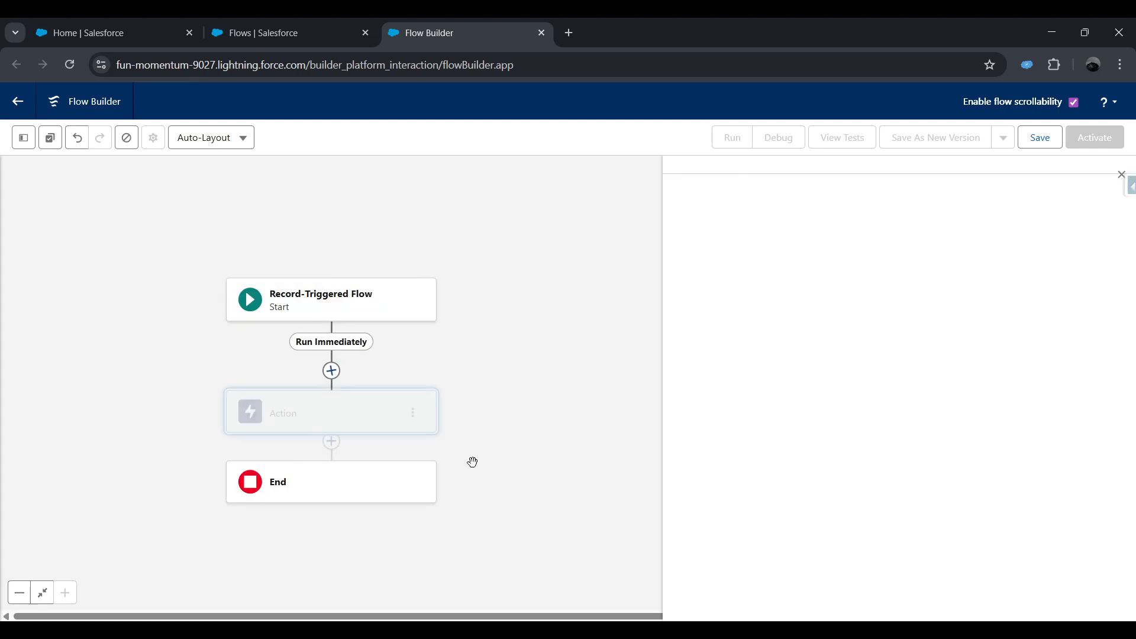
pyautogui.click(919, 252)
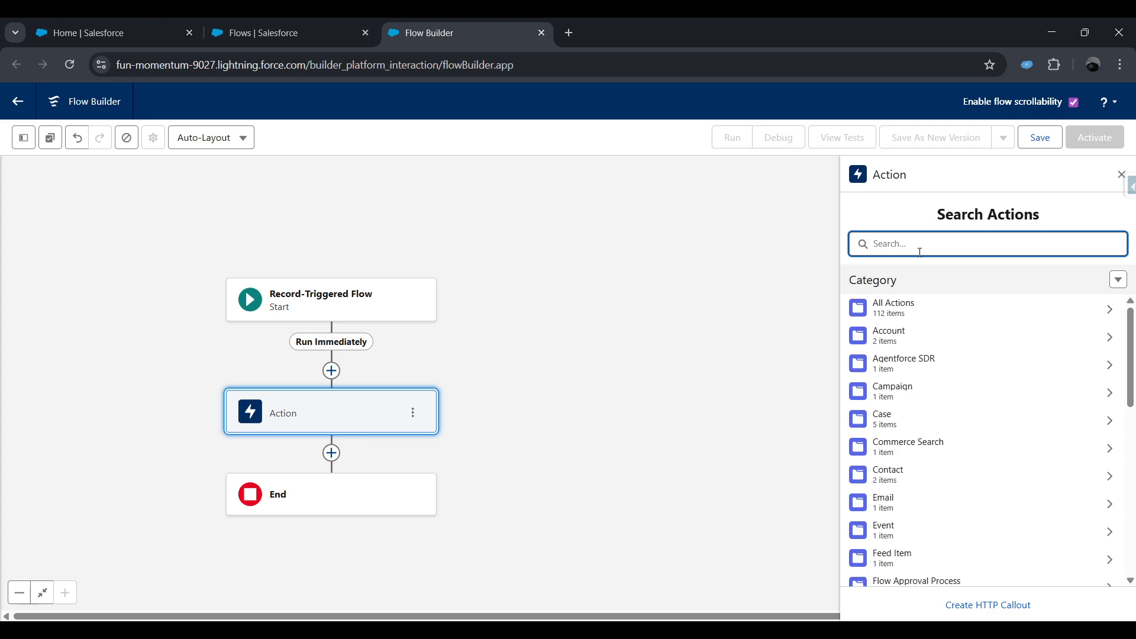
pyautogui.write('submit')
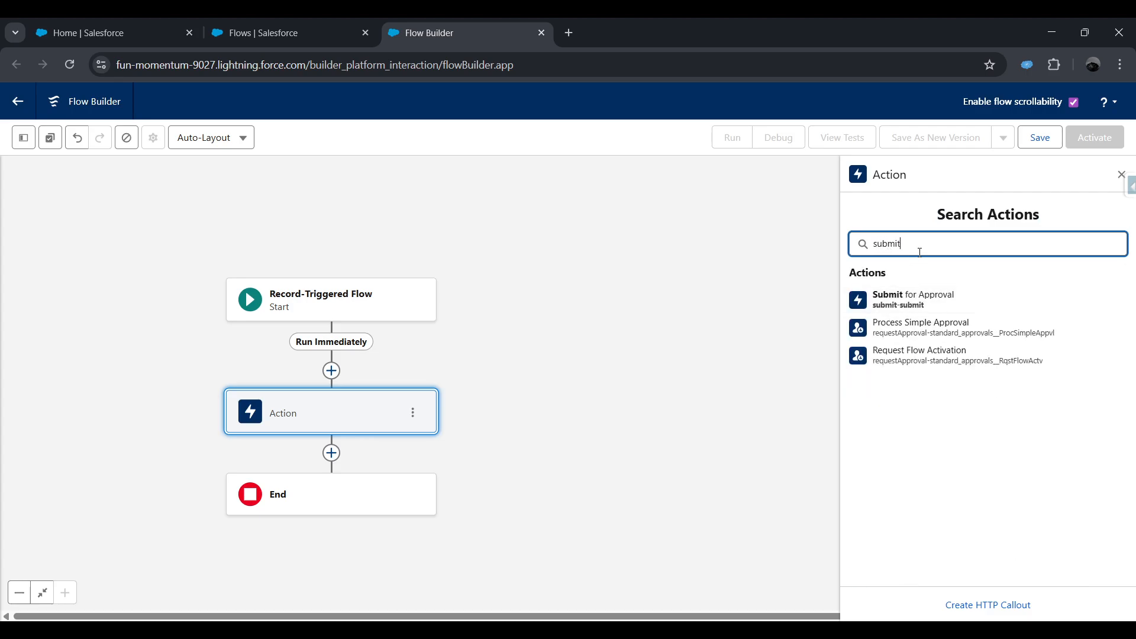
pyautogui.click(950, 301)
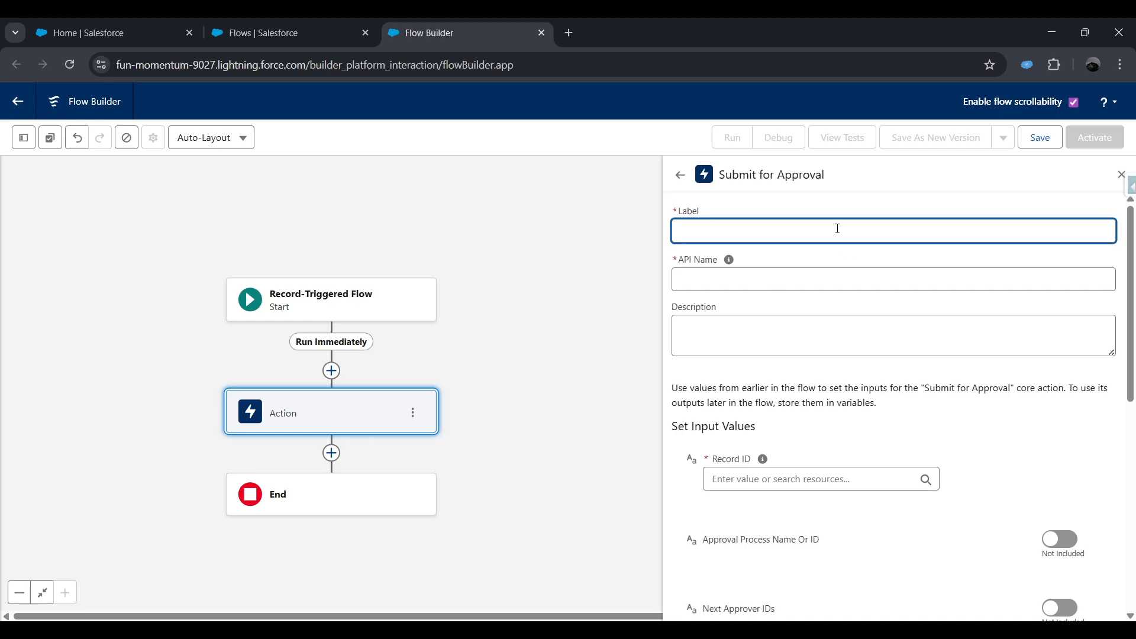
# Label the action Approval and set its Record ID to the Triggering Opportunity's Opportunity ID.
pyautogui.write('Approval')
pyautogui.click(861, 258)
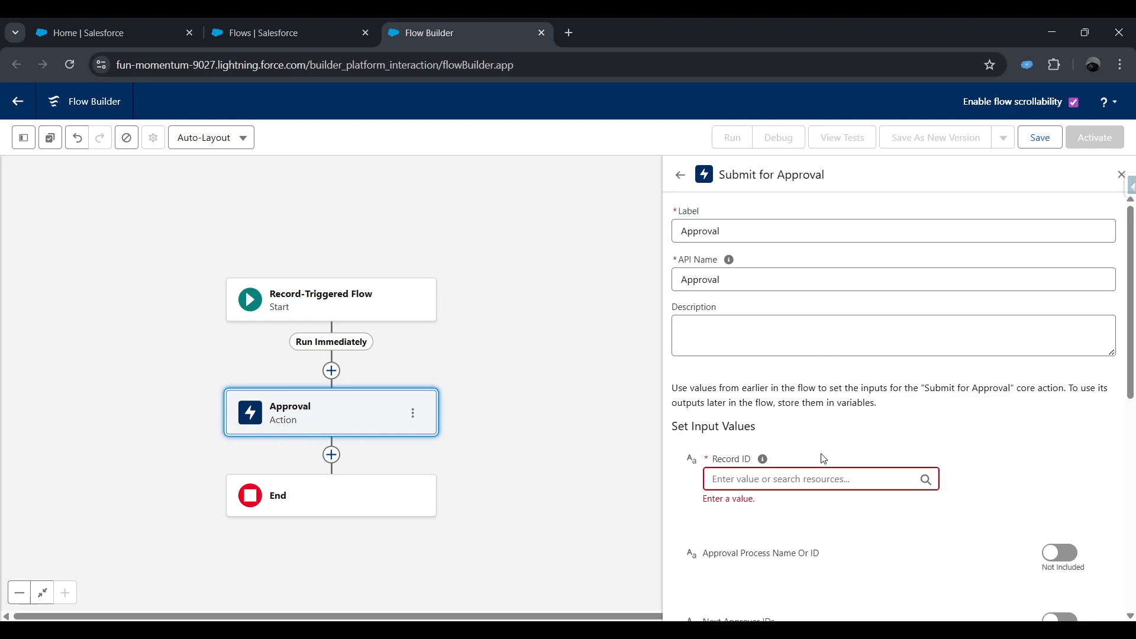
pyautogui.click(821, 480)
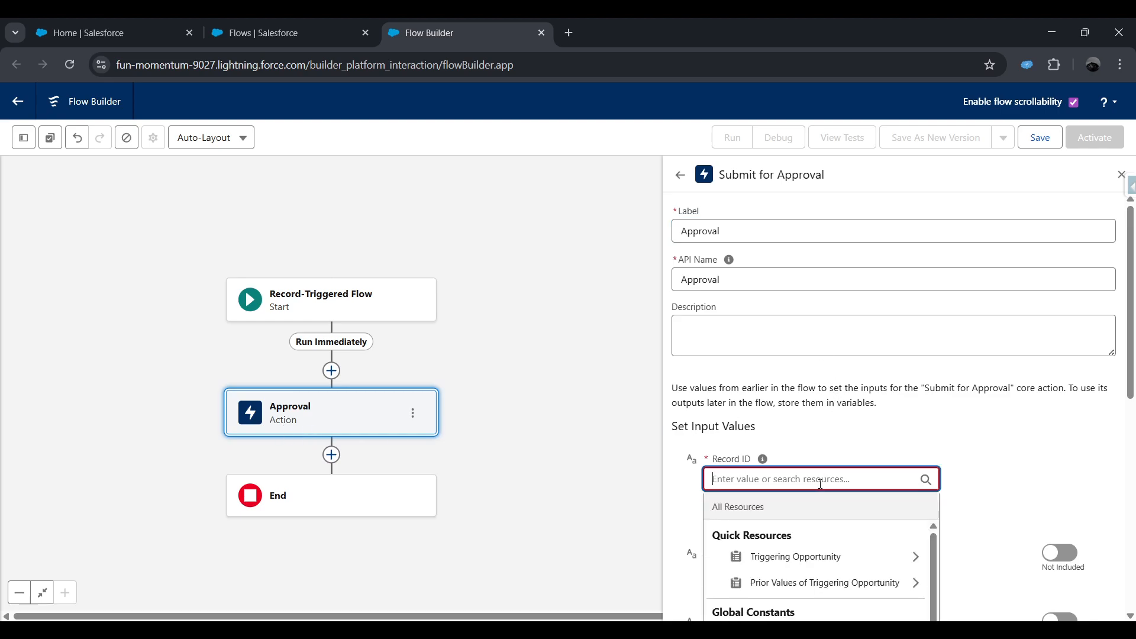
pyautogui.scroll(-2, 820, 484)
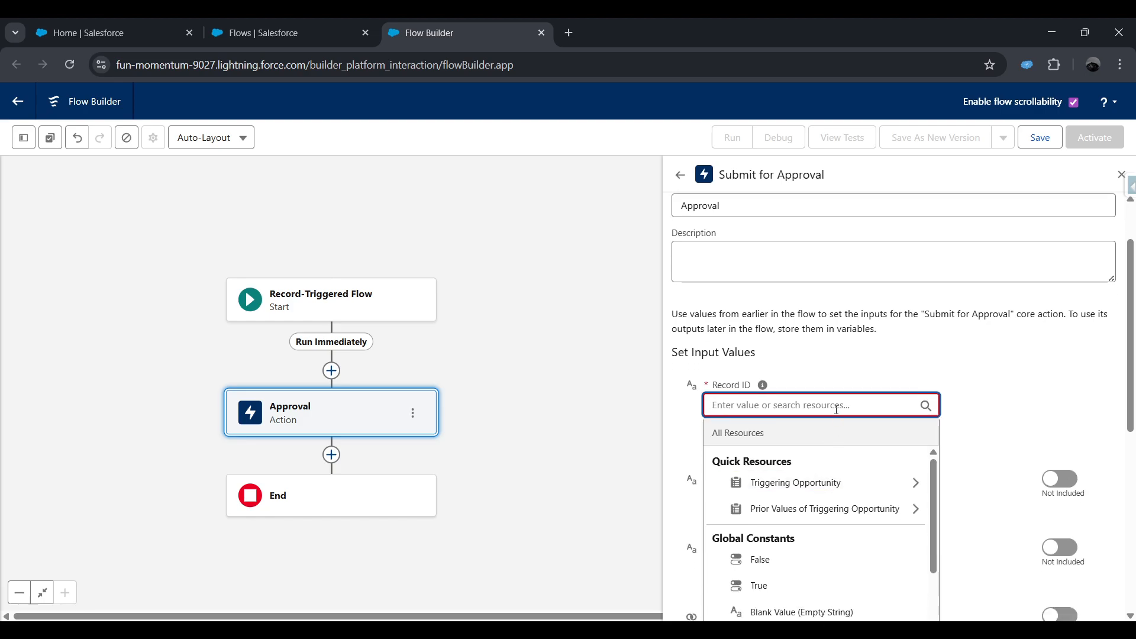
pyautogui.click(847, 490)
pyautogui.write('oppo')
pyautogui.scroll(-4, 825, 581)
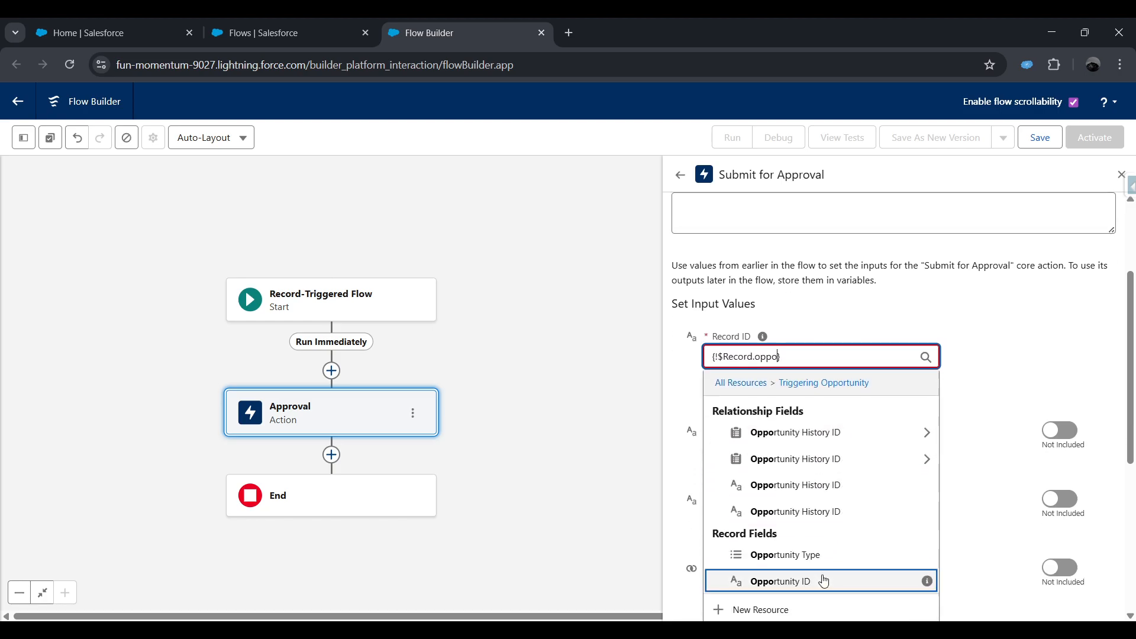
pyautogui.click(829, 479)
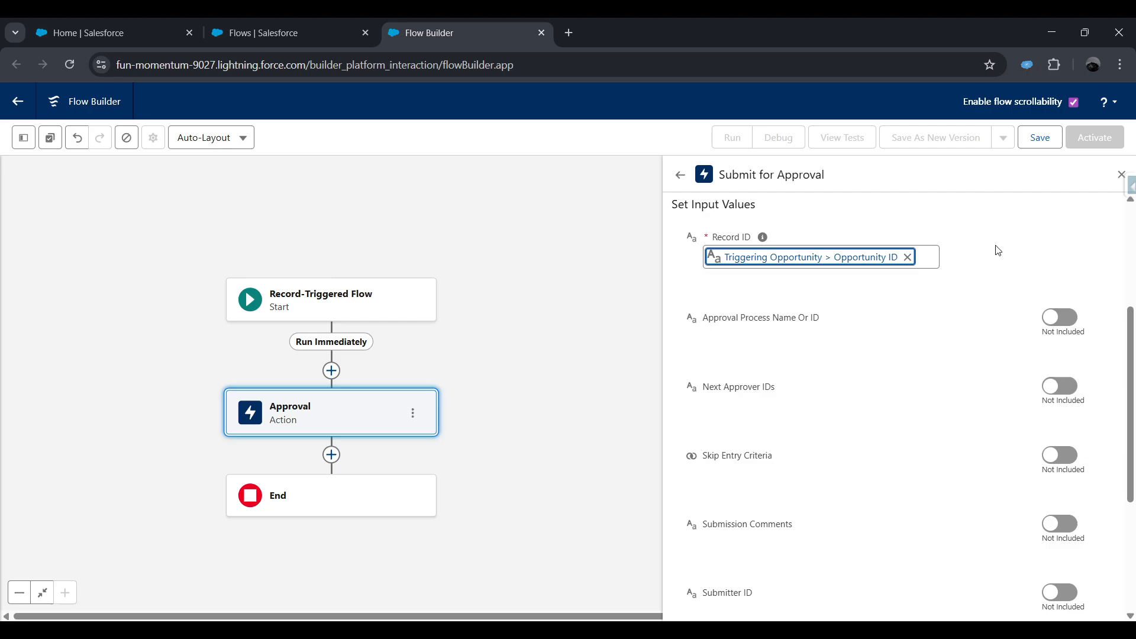
# Save the flow with the label Opp Approval and activate it.
pyautogui.click(1044, 147)
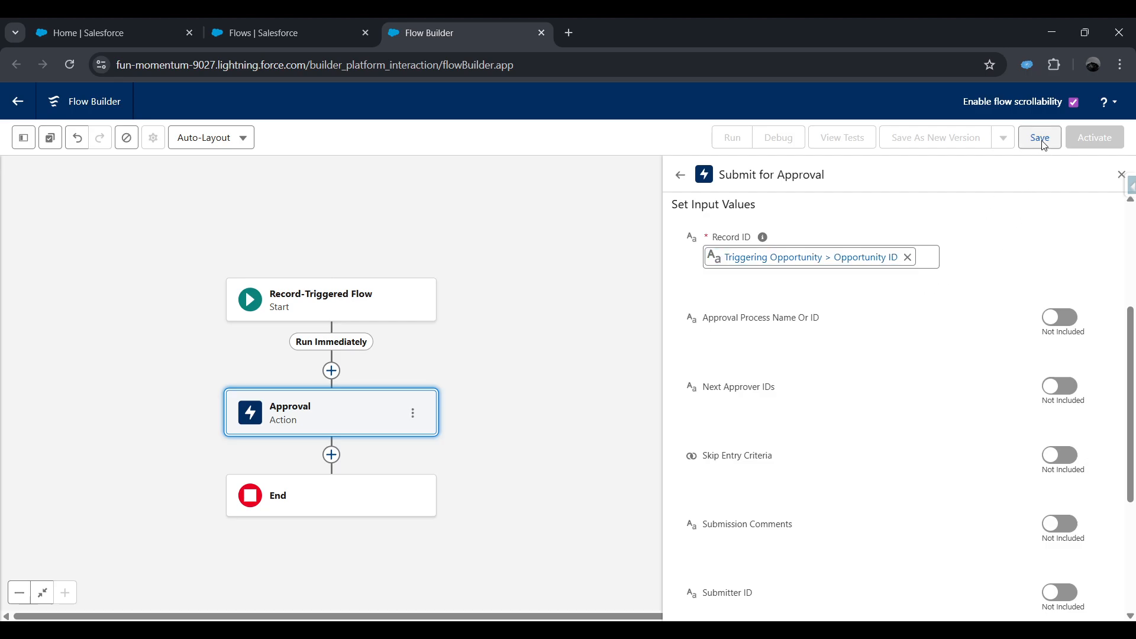
pyautogui.click(520, 303)
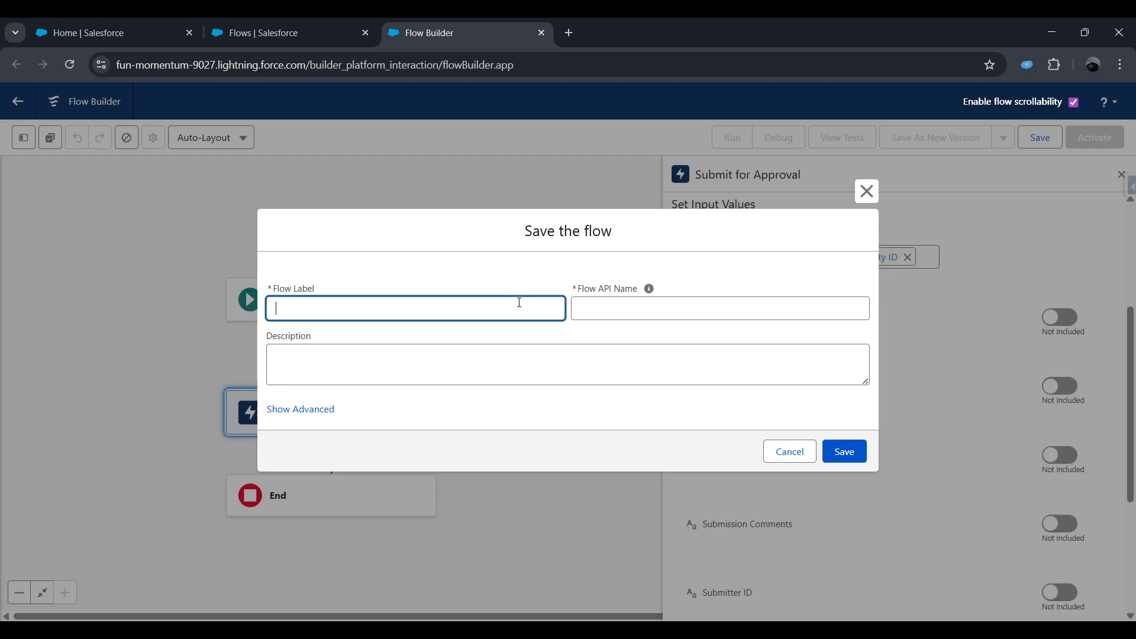
pyautogui.write('Opp Approval')
pyautogui.moveTo(525, 276); pyautogui.dragTo(552, 288)
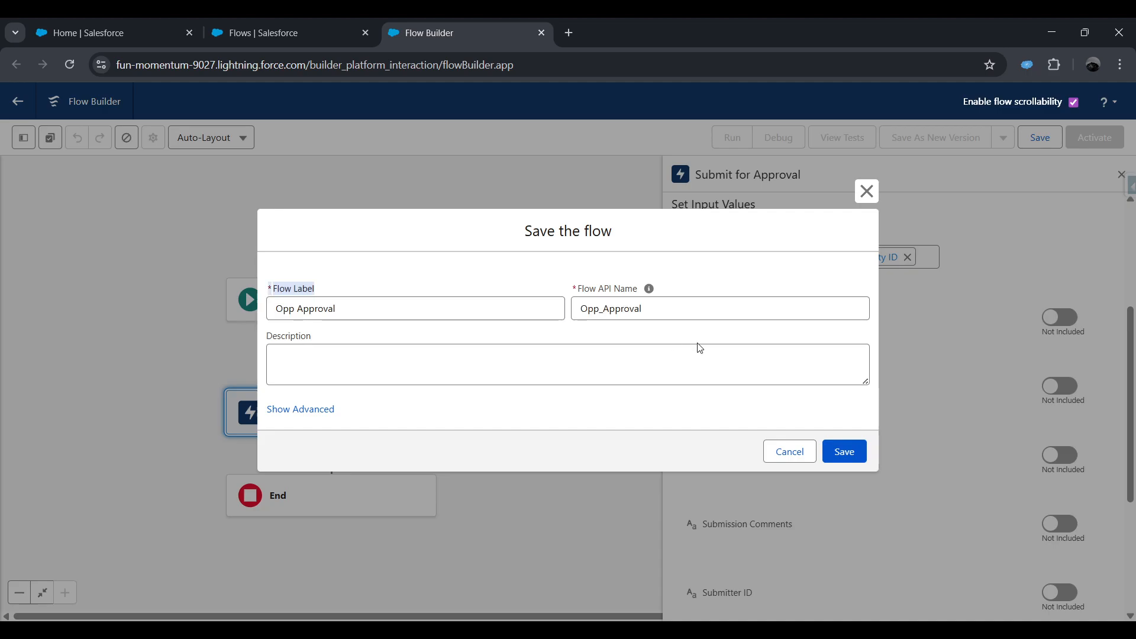
pyautogui.click(703, 402)
pyautogui.click(846, 451)
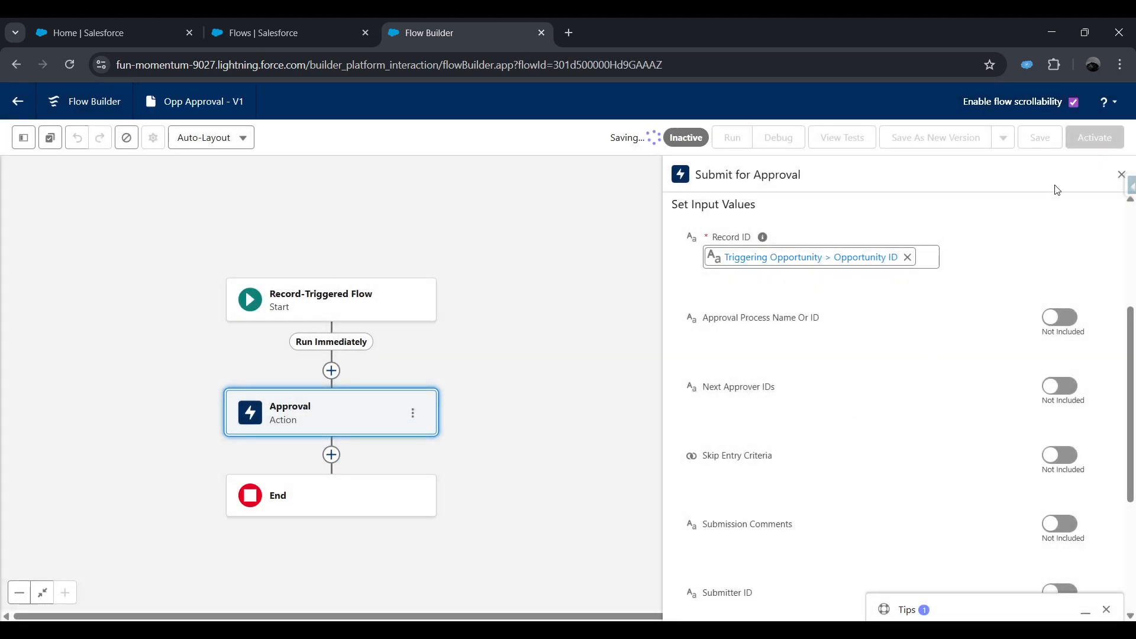
pyautogui.click(1094, 145)
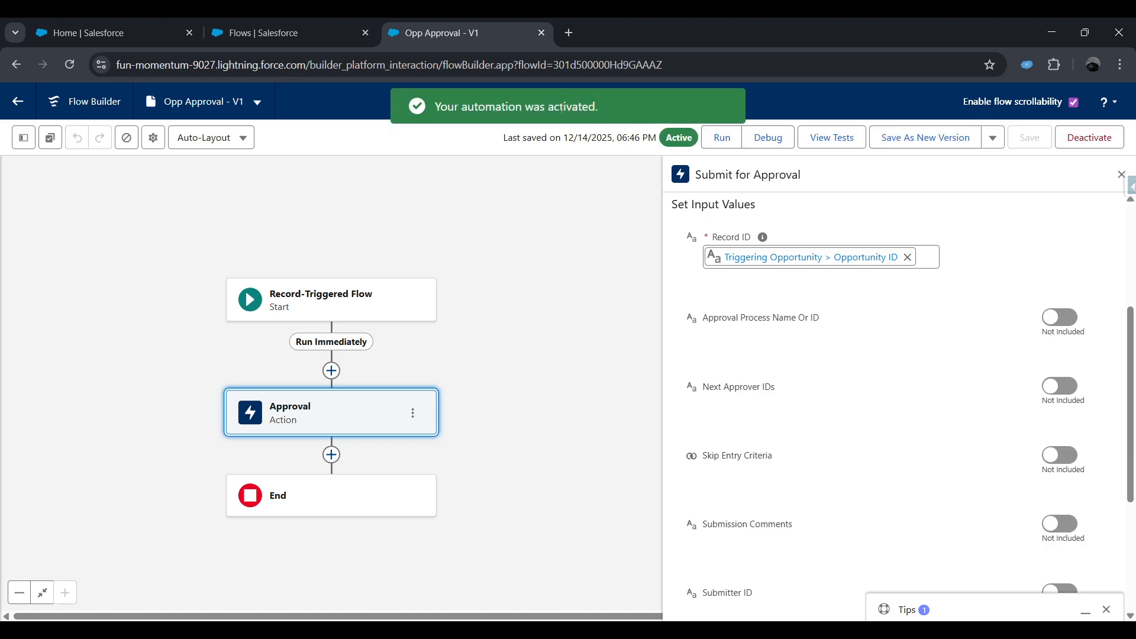
pyautogui.scroll(4, 994, 355)
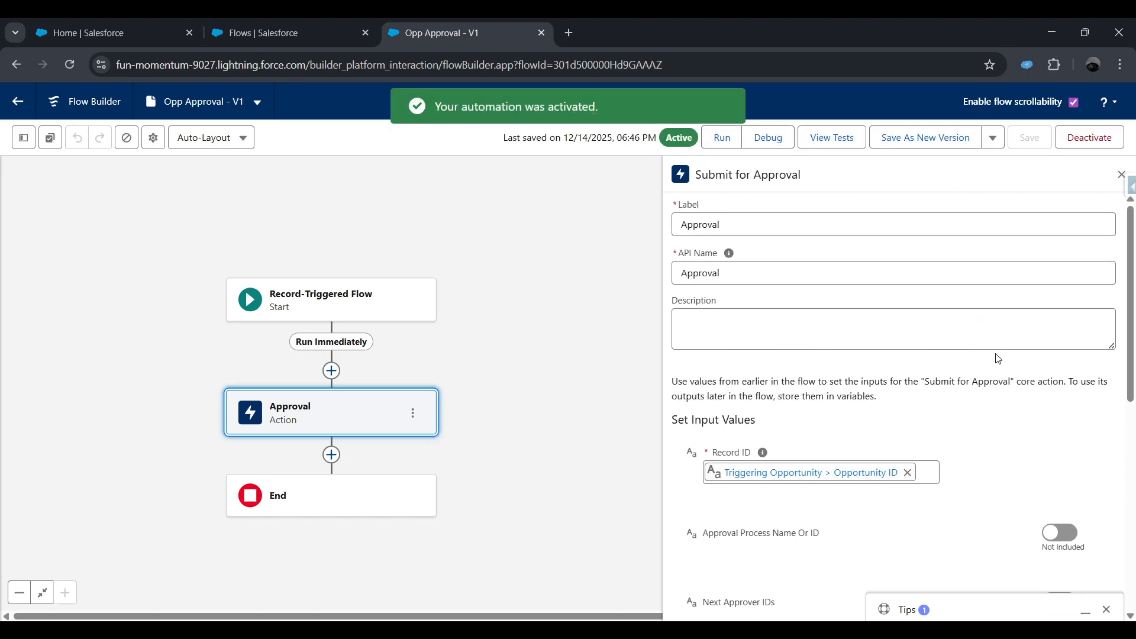